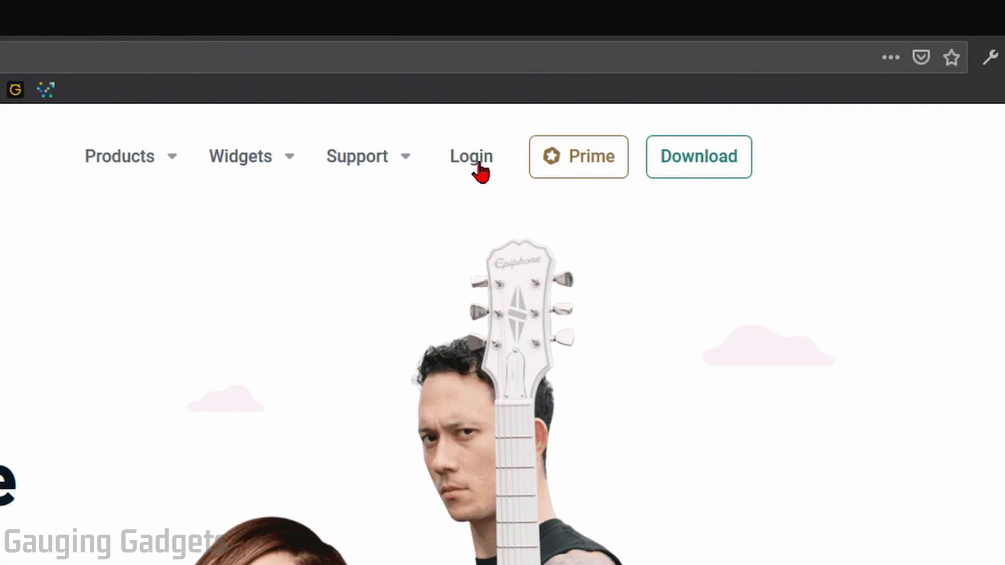
# Step: Log in to Streamlabs to reach the dashboard of past streams and today's stats
pyautogui.click(478, 169)
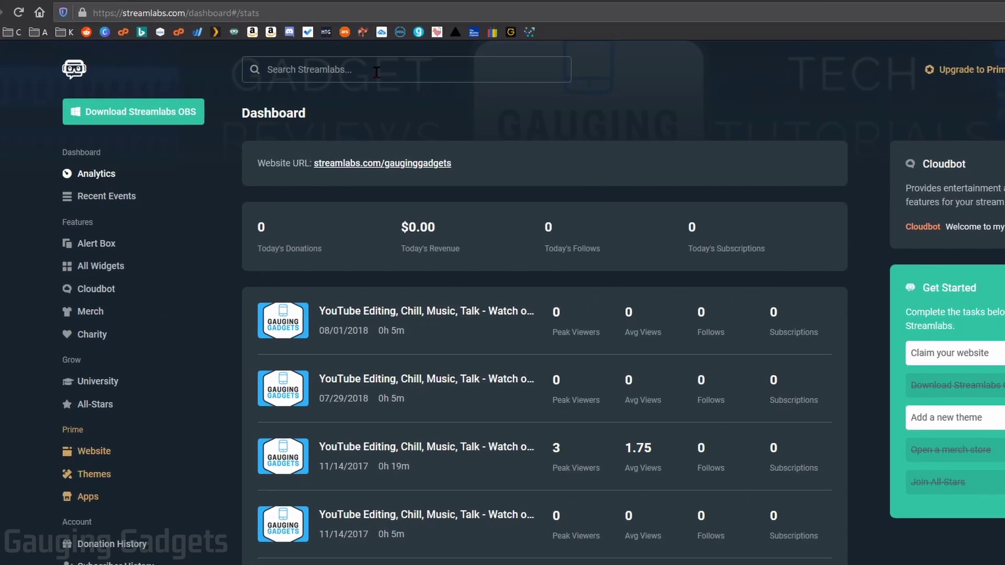
# Step: Search Streamlabs for 'donation' and open the Donation Settings page
pyautogui.click(328, 75)
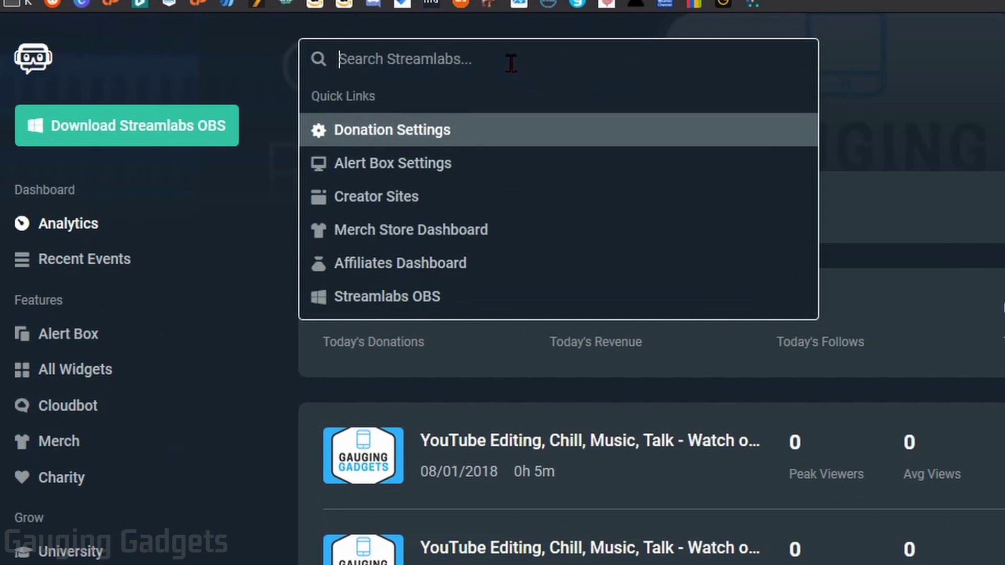
pyautogui.write('donation')
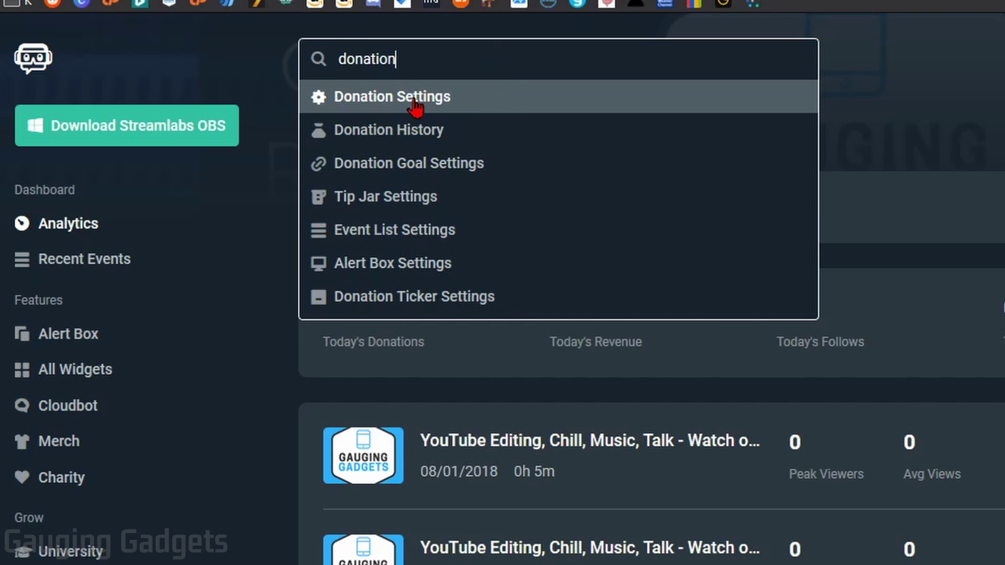
pyautogui.click(438, 102)
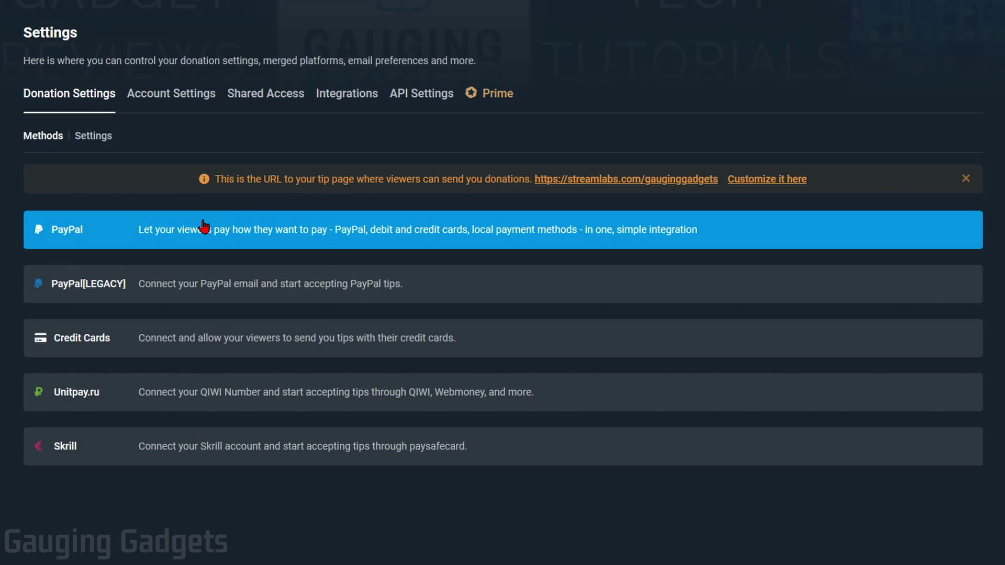
# Step: Choose PayPal under Methods and continue to PayPal's account connection page
pyautogui.click(173, 232)
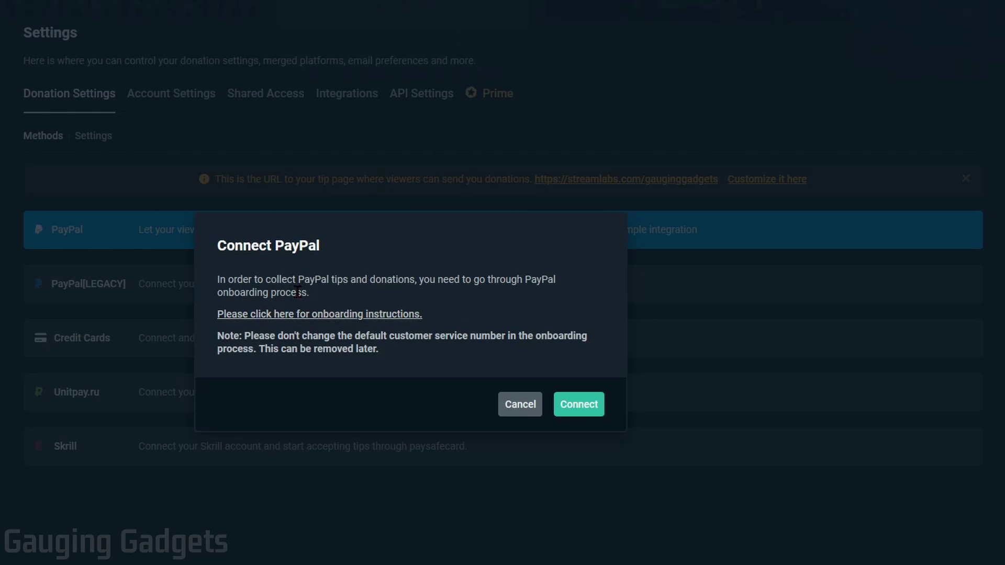
pyautogui.click(578, 411)
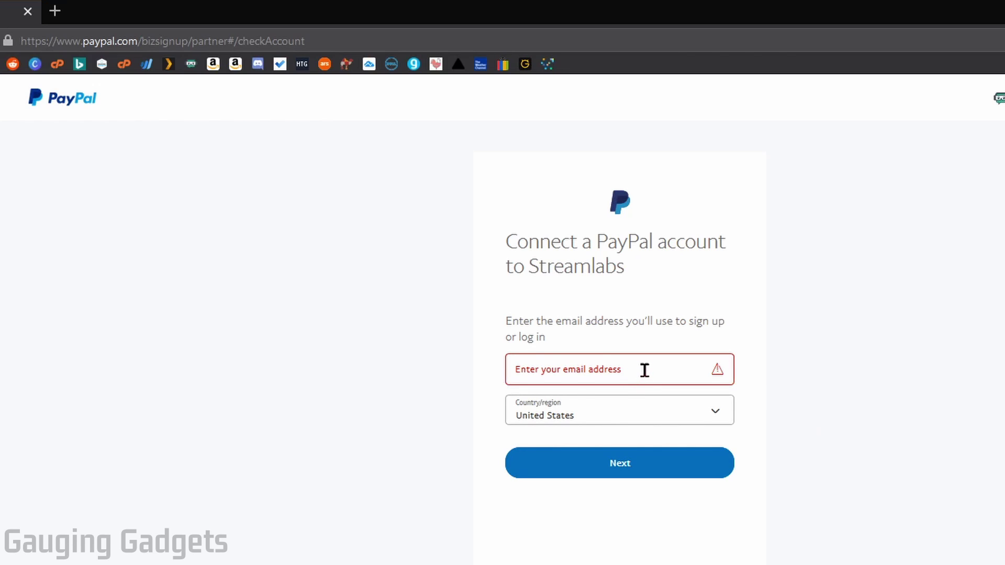
# Step: Enter the PayPal account e-mail and log in to authorize Streamlabs
pyautogui.click(646, 373)
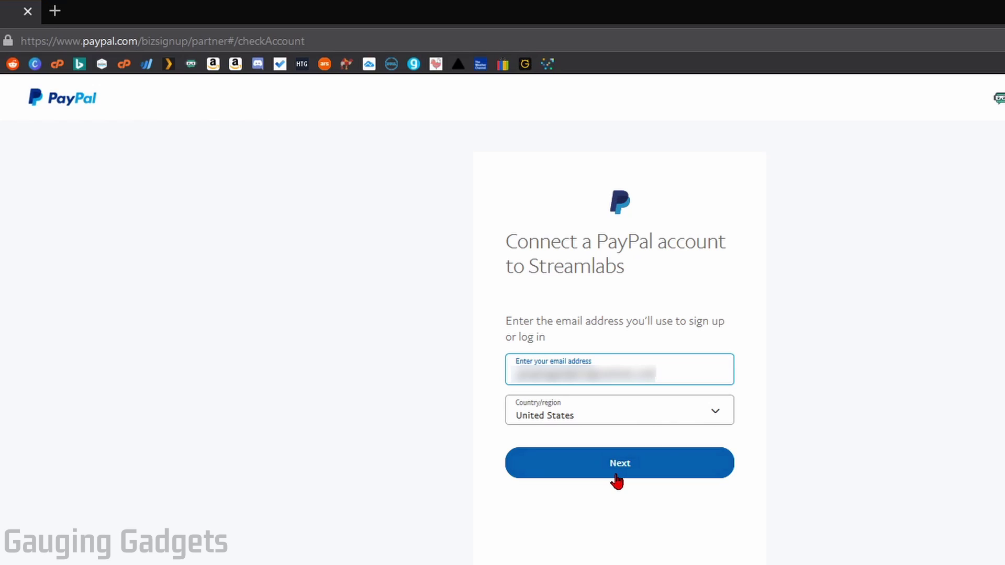
pyautogui.click(618, 477)
pyautogui.click(618, 477)
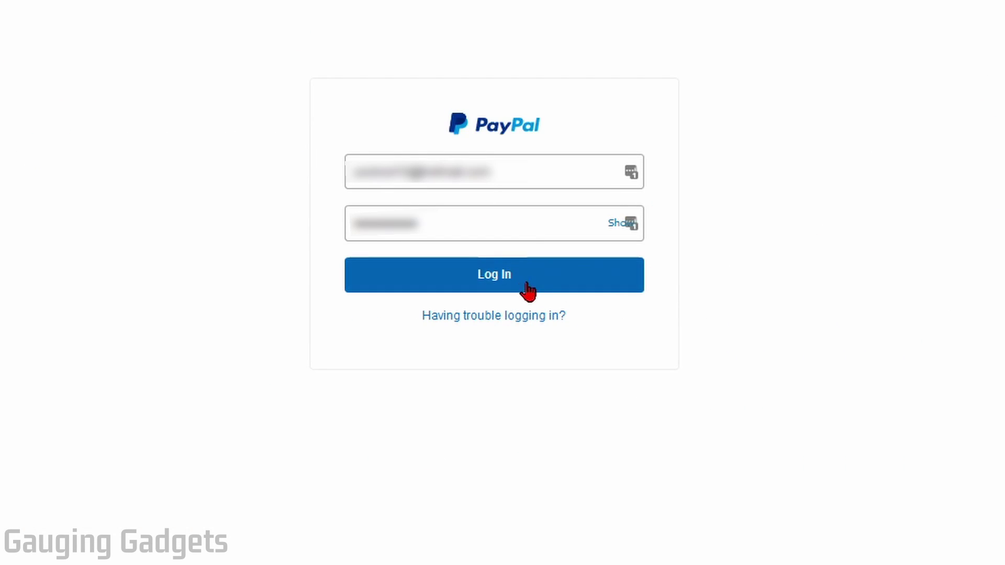
pyautogui.click(527, 283)
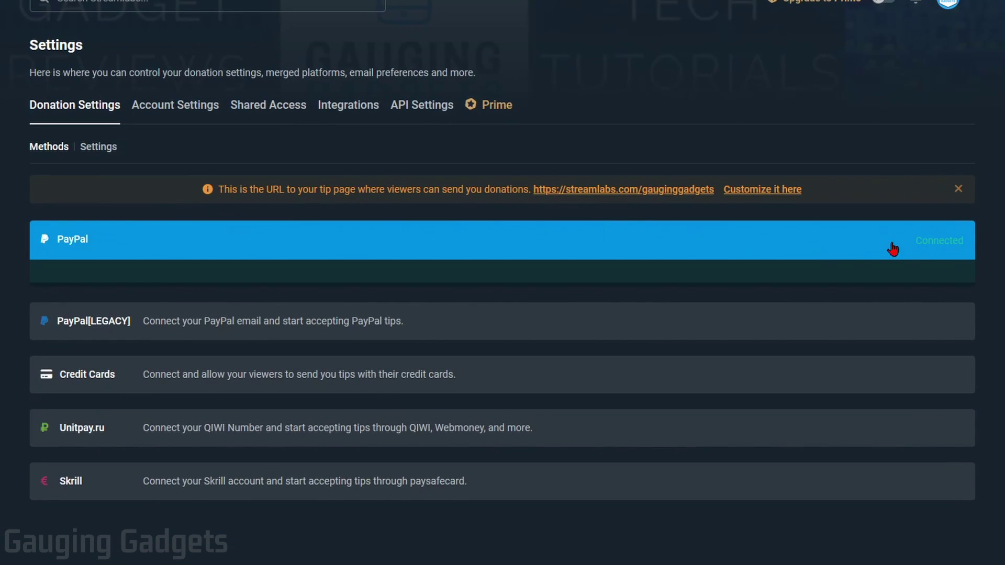
# Step: Switch Donation Settings from Methods to the Settings sub-tab
pyautogui.click(953, 245)
pyautogui.click(110, 150)
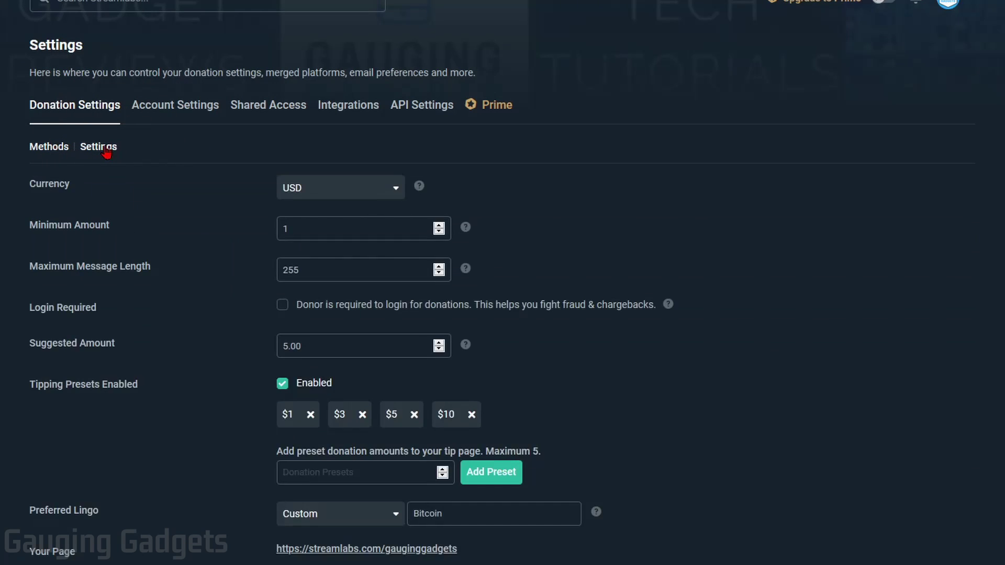
# Step: Keep USD as the currency and focus the preset amounts field
pyautogui.click(361, 191)
pyautogui.click(212, 200)
pyautogui.scroll(-1, 83, 274)
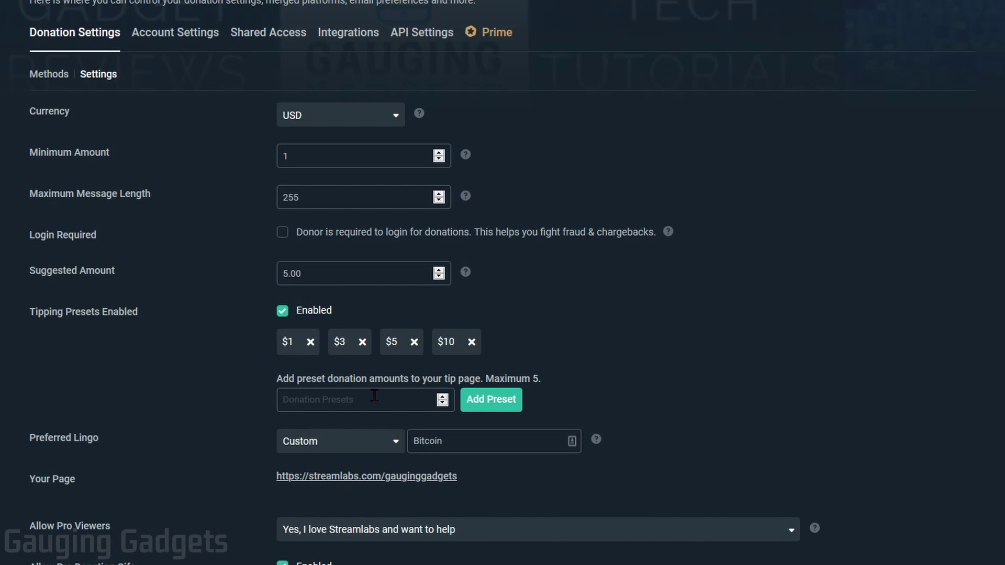
pyautogui.click(296, 399)
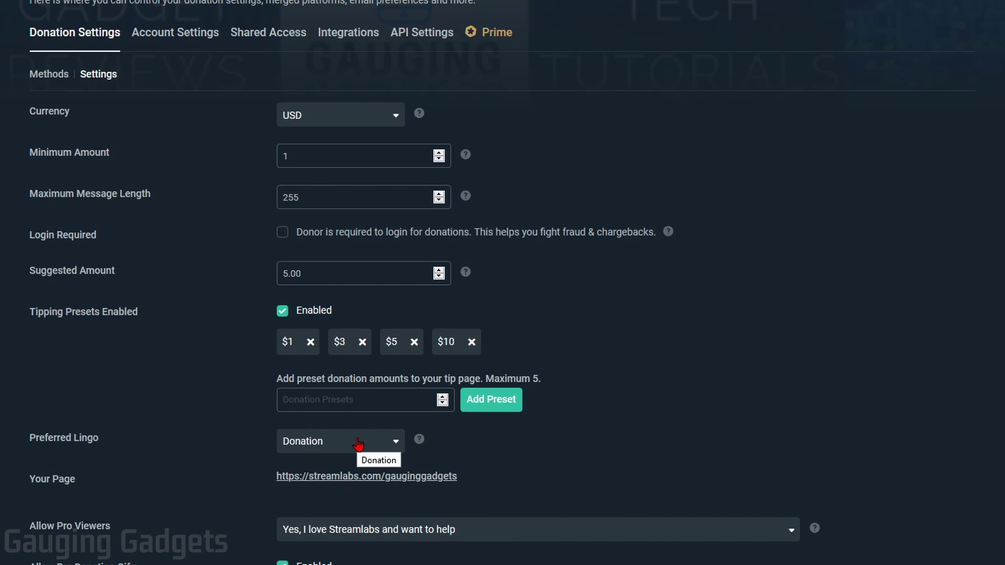
# Step: Set Preferred Lingo to Custom after briefly choosing Tip
pyautogui.click(358, 444)
pyautogui.click(335, 495)
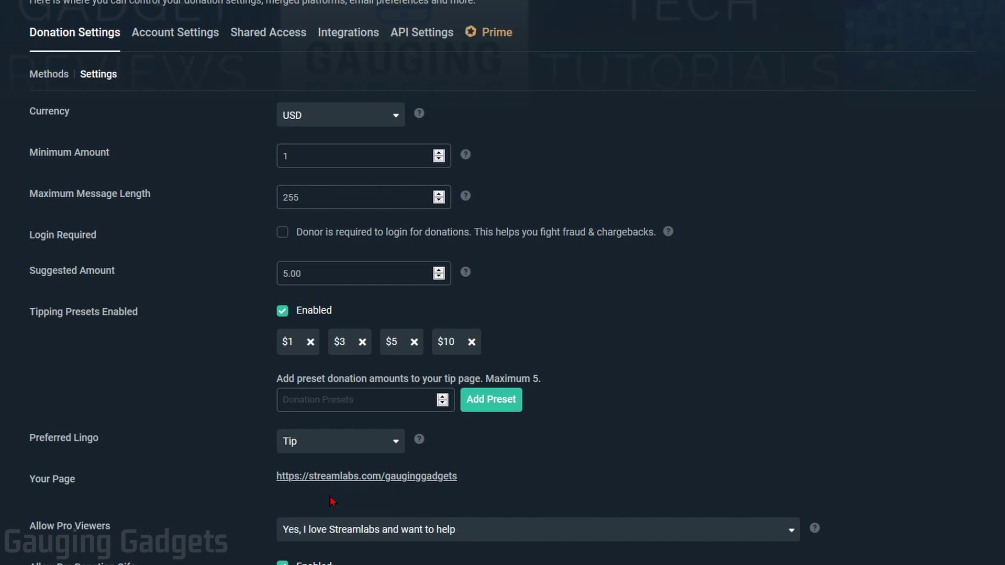
pyautogui.click(325, 445)
pyautogui.click(314, 520)
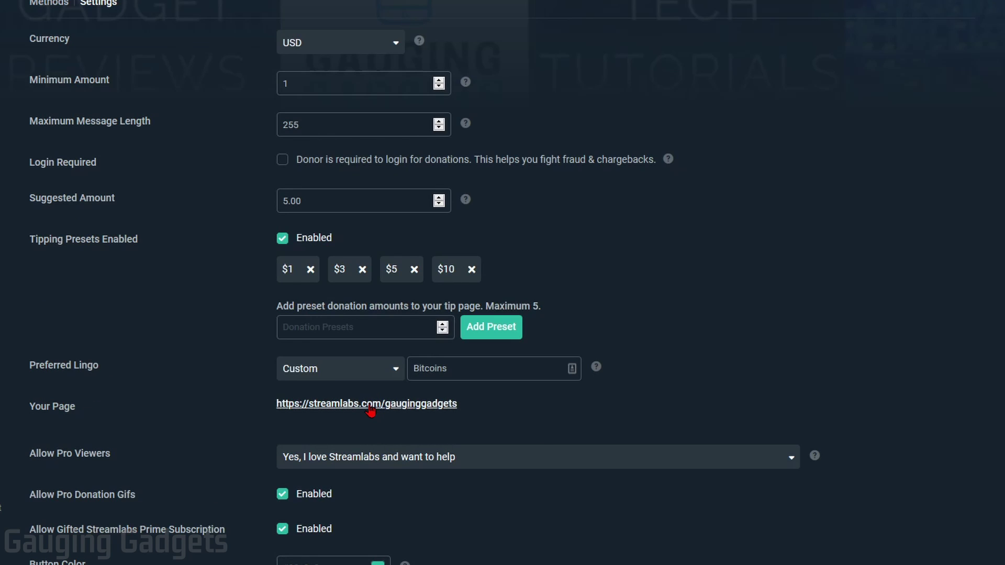
# Step: Open the public tip page from the Your Page link in a new tab
pyautogui.rightClick(369, 403)
pyautogui.click(419, 413)
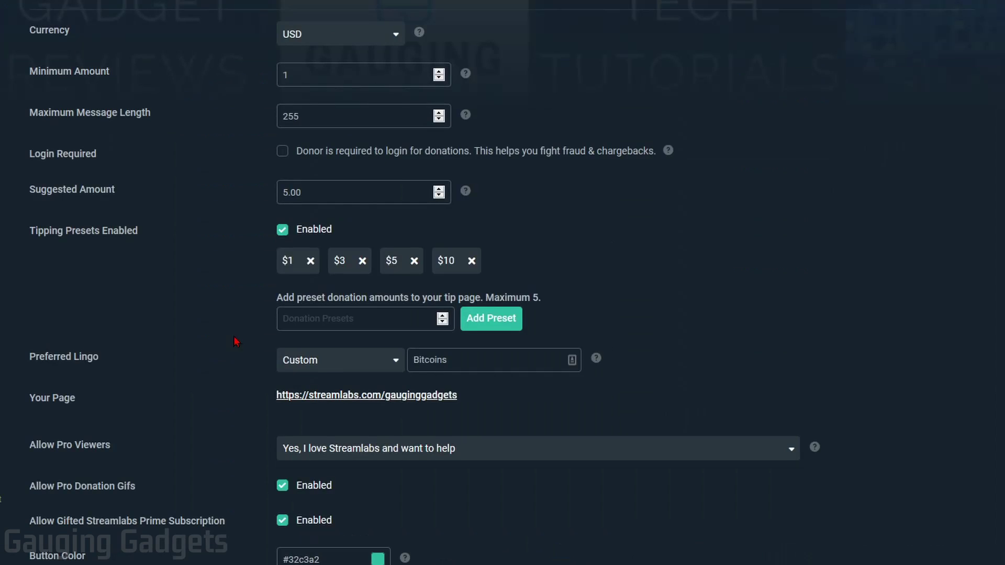
pyautogui.scroll(-5, 234, 338)
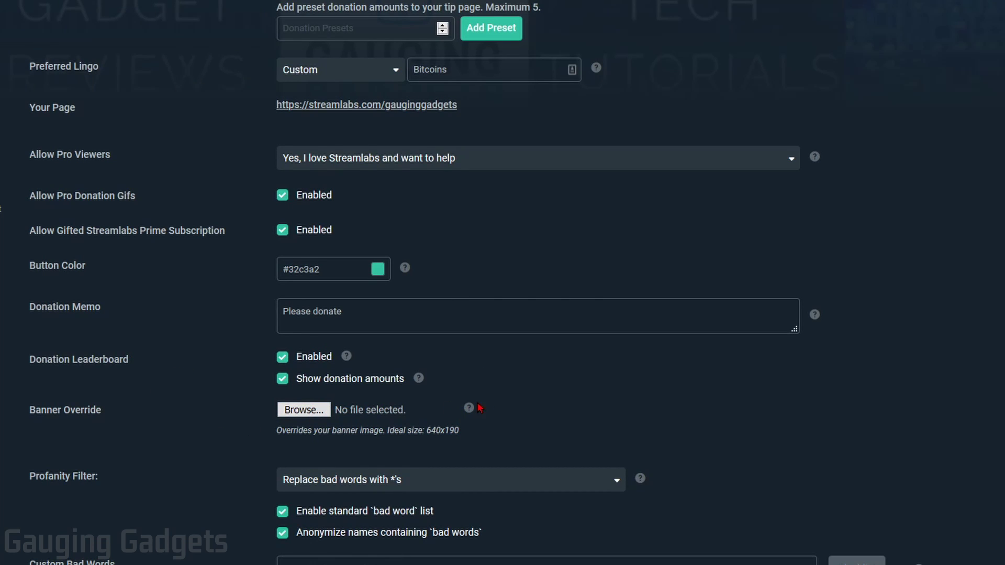
pyautogui.scroll(-2, 207, 488)
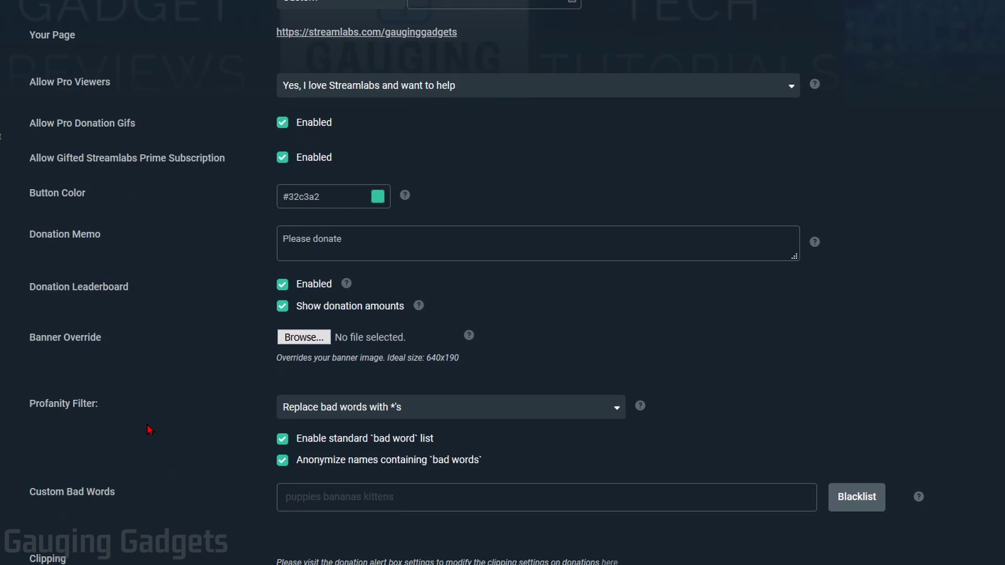
pyautogui.scroll(7, 235, 265)
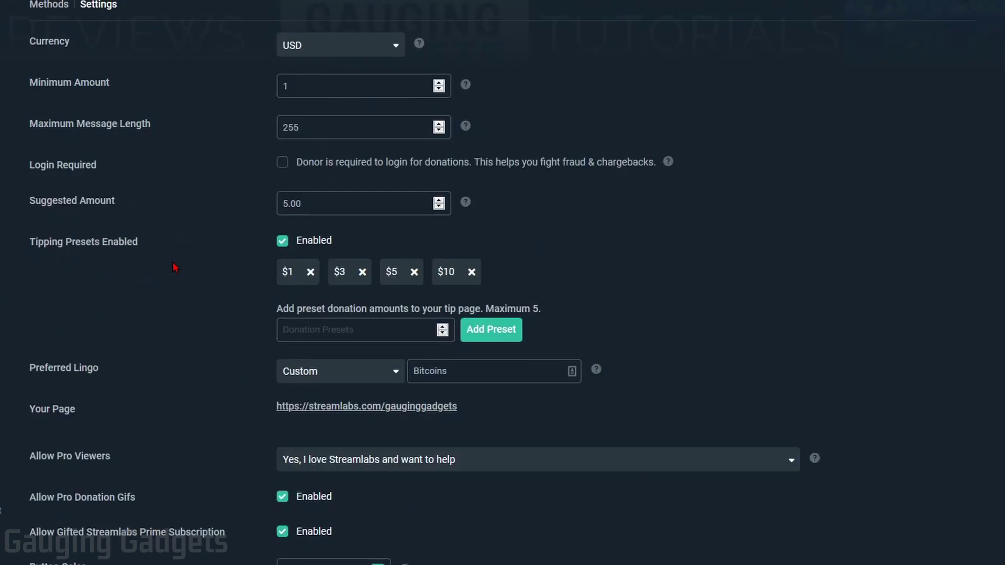
pyautogui.scroll(-8, 172, 233)
# Step: Save the donation settings with Donation as the lingo and review the tip page
pyautogui.click(504, 548)
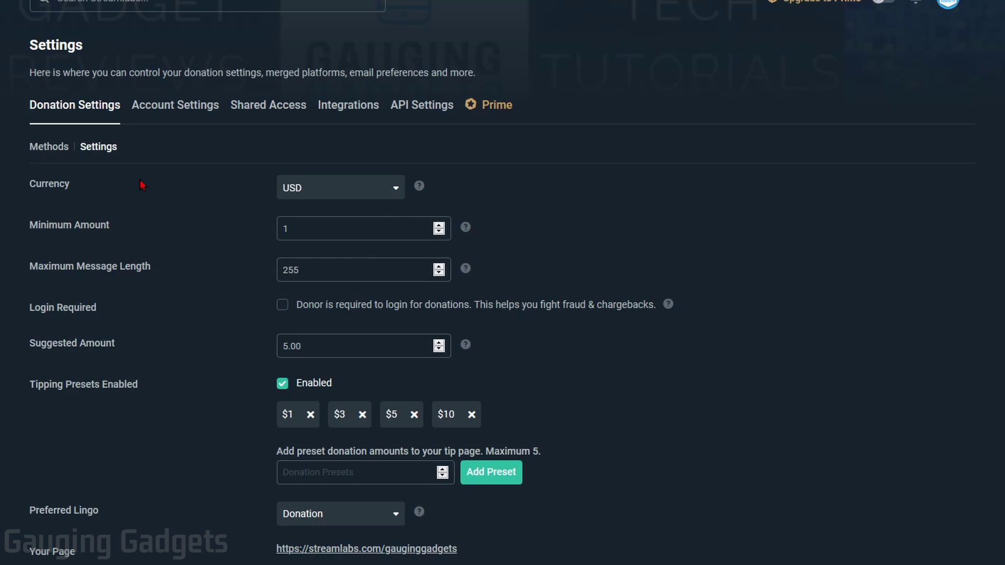
pyautogui.scroll(-5, 138, 266)
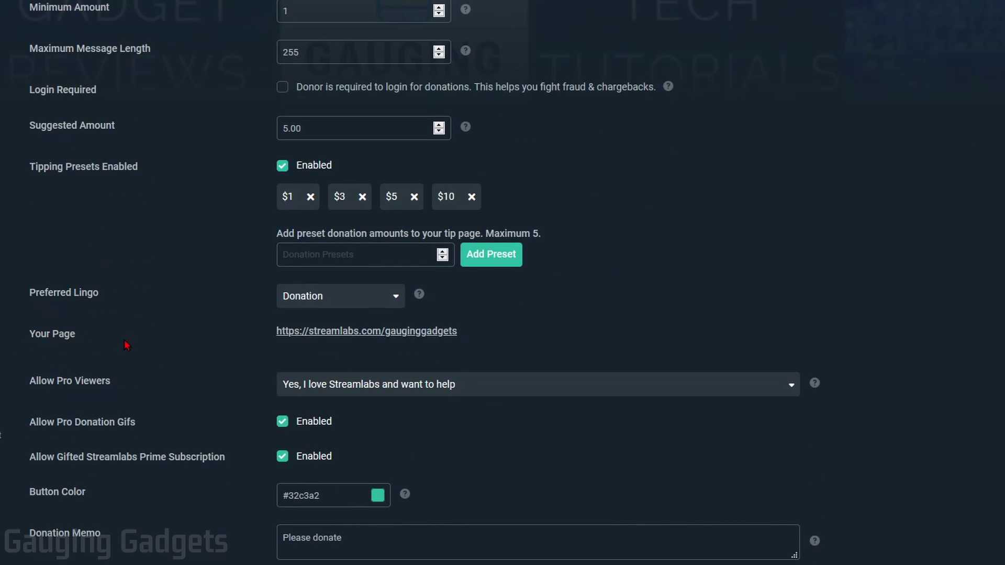
pyautogui.scroll(3, 173, 336)
pyautogui.scroll(-3, 152, 419)
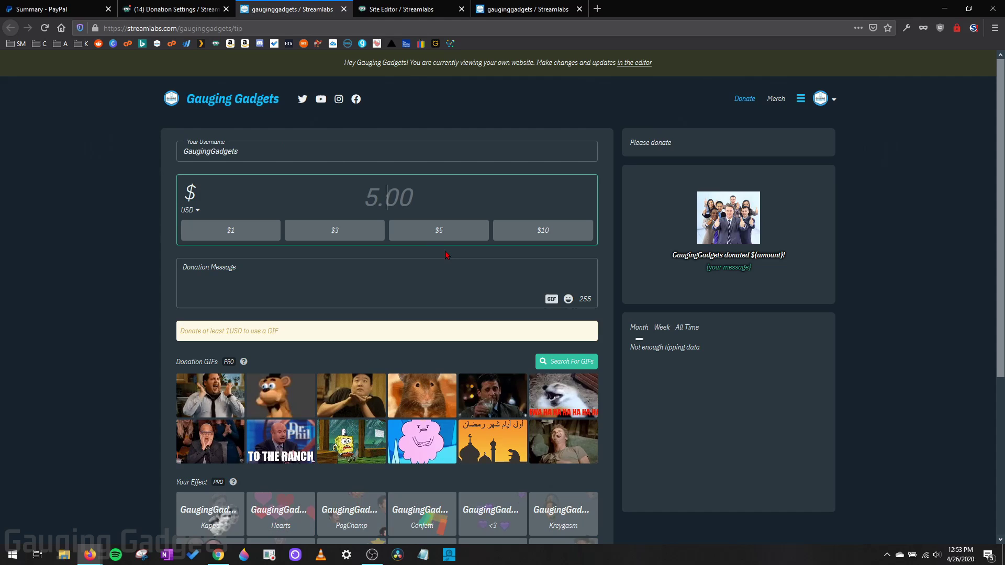
# Step: On the tip page, try the $1, $3 and $5 presets, settling on $5
pyautogui.hotkey('shift', 'Tab')
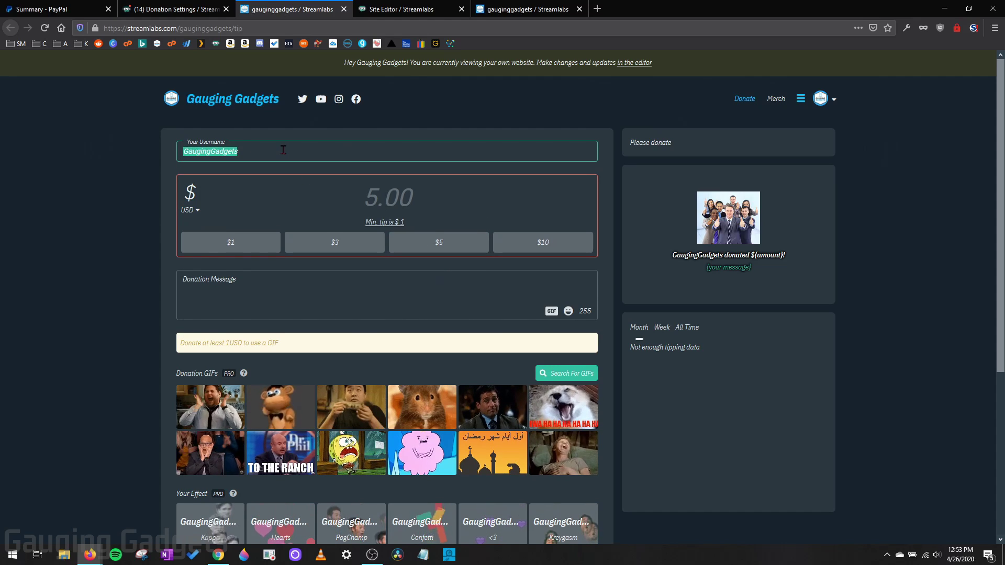
pyautogui.press('End')
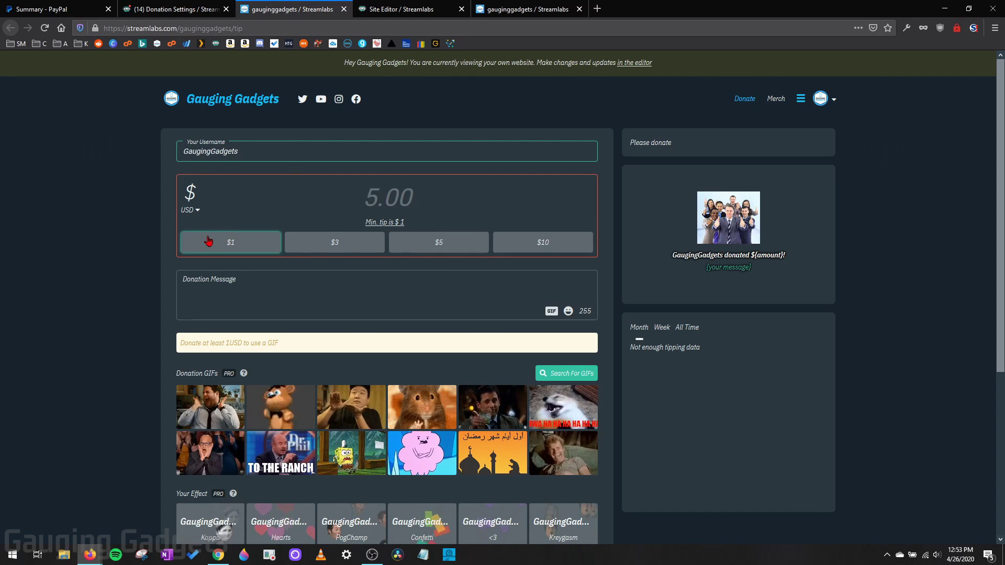
pyautogui.click(238, 240)
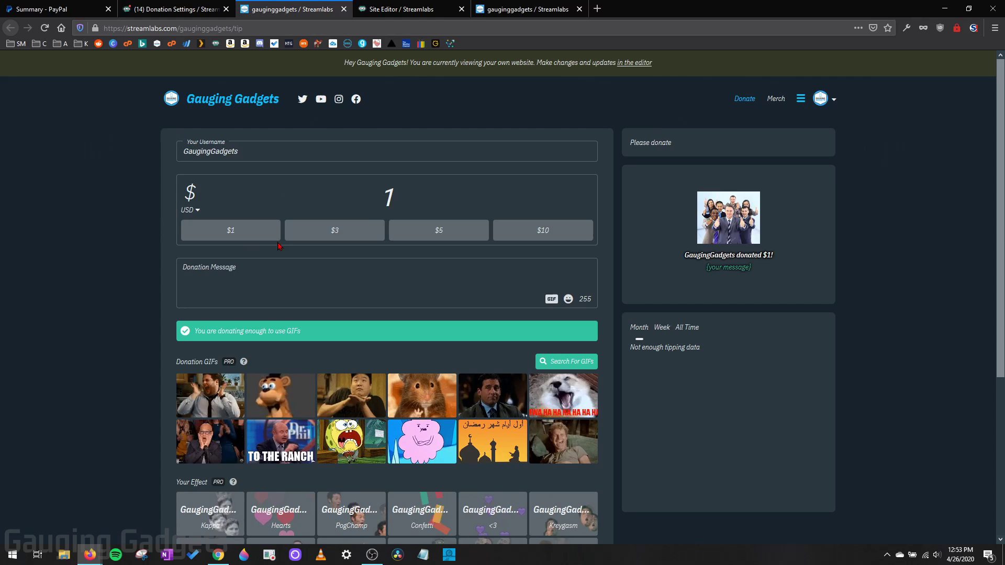
pyautogui.click(330, 234)
pyautogui.click(440, 231)
pyautogui.click(303, 279)
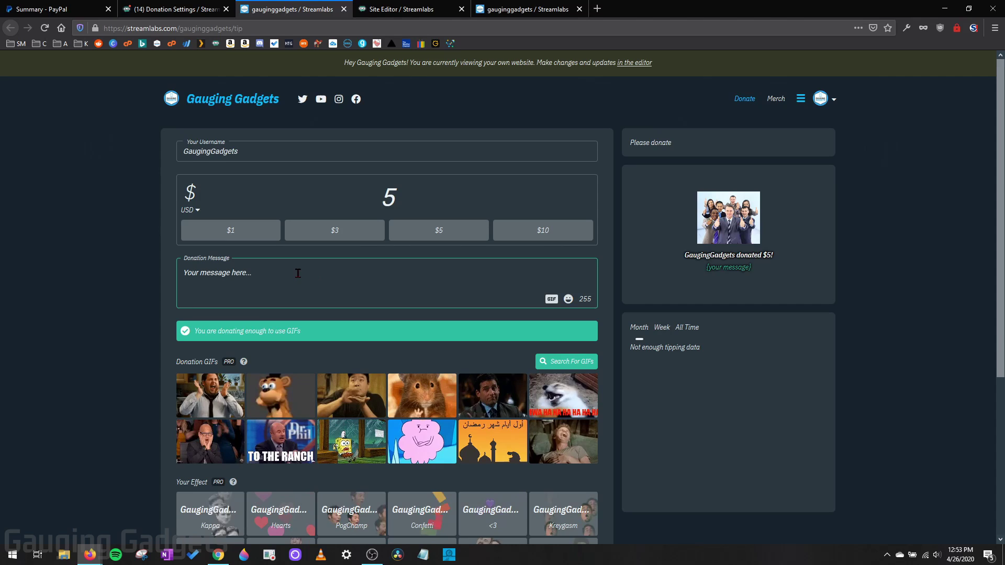
# Step: Pick the SpongeBob GIF, submit the $5 test donation and view the All Time leaderboard
pyautogui.scroll(-2, 281, 286)
pyautogui.click(281, 285)
pyautogui.click(352, 331)
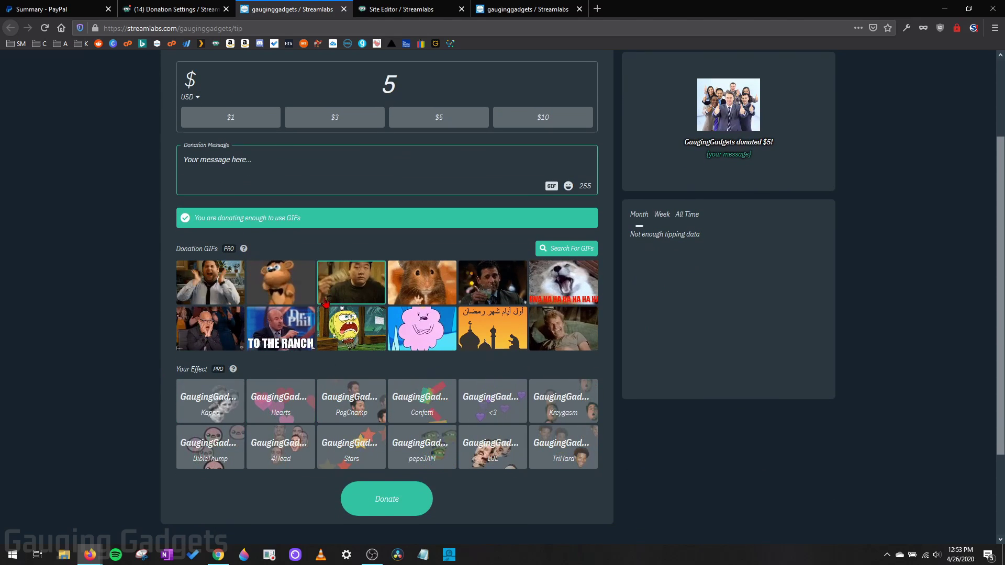
pyautogui.scroll(-1, 351, 331)
pyautogui.scroll(-2, 387, 367)
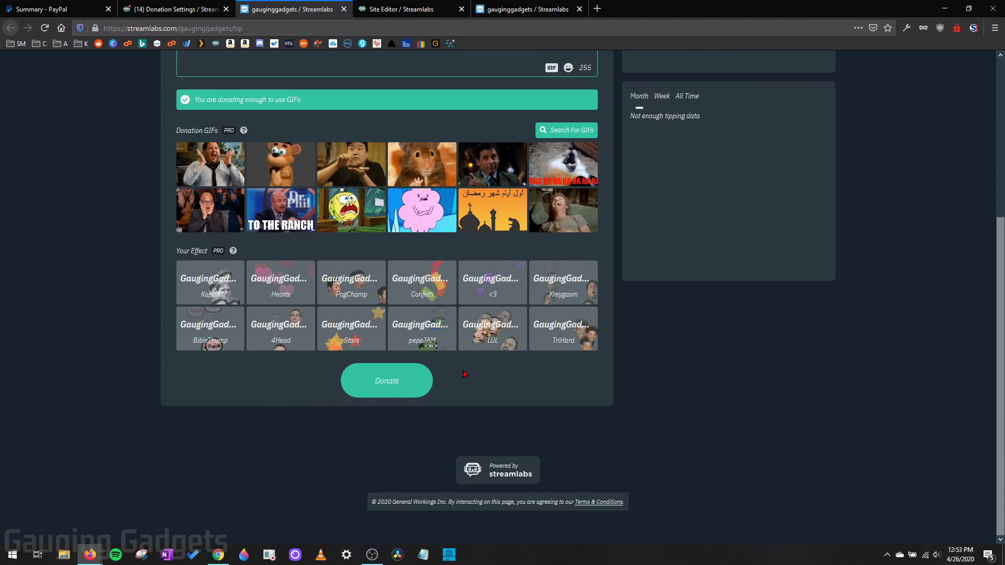
pyautogui.click(397, 388)
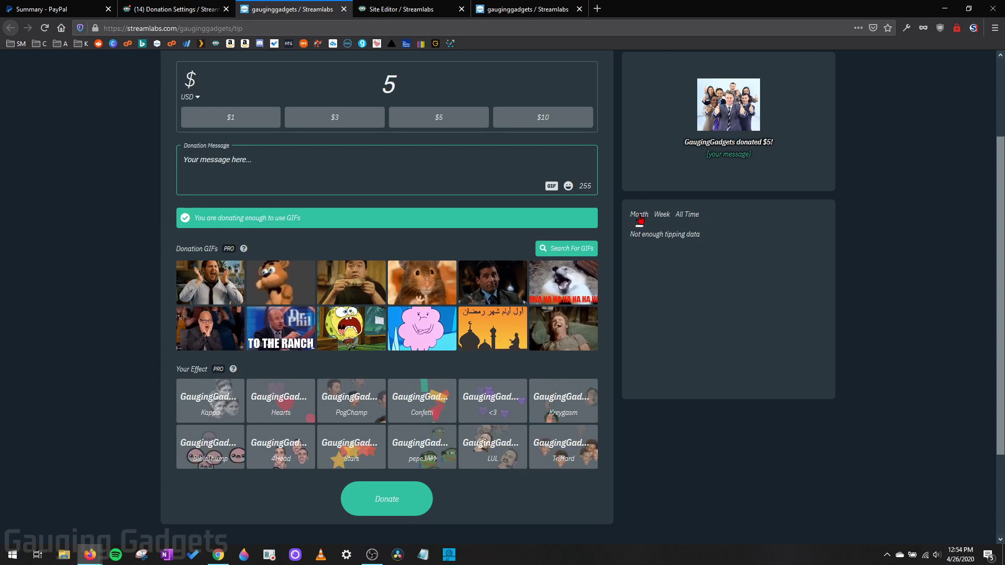
pyautogui.click(683, 215)
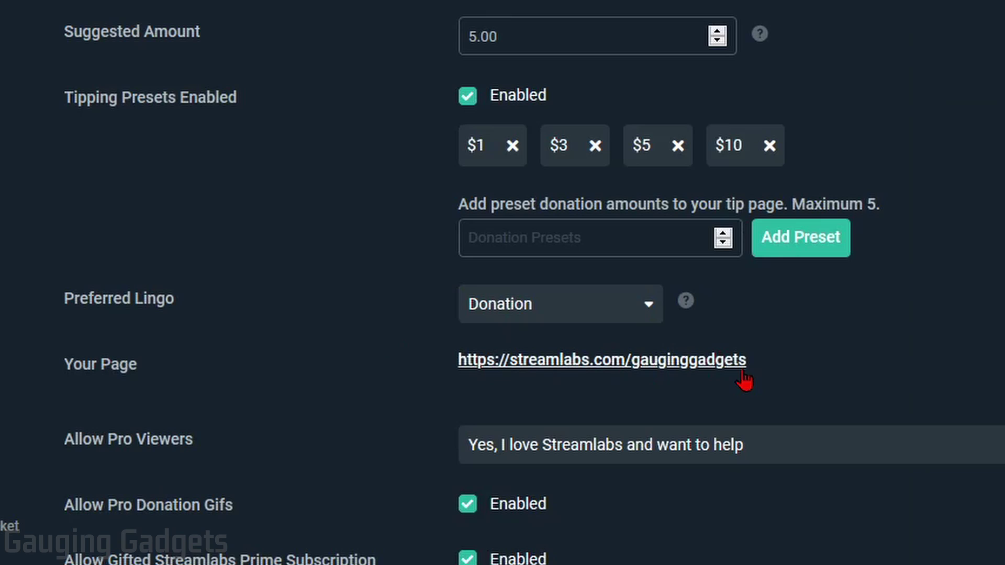